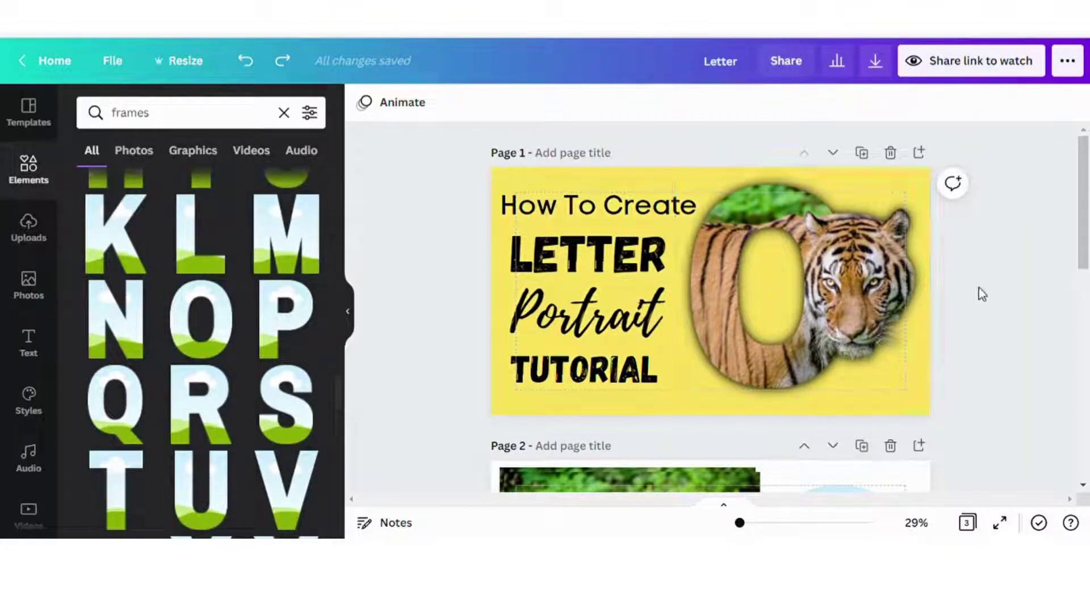
Inspect the empty letter O frame element on Page 2
{"action": "left_click_drag", "start_coordinate": [1079, 173], "coordinate": [1084, 274]}
{"action": "left_click", "coordinate": [884, 336]}
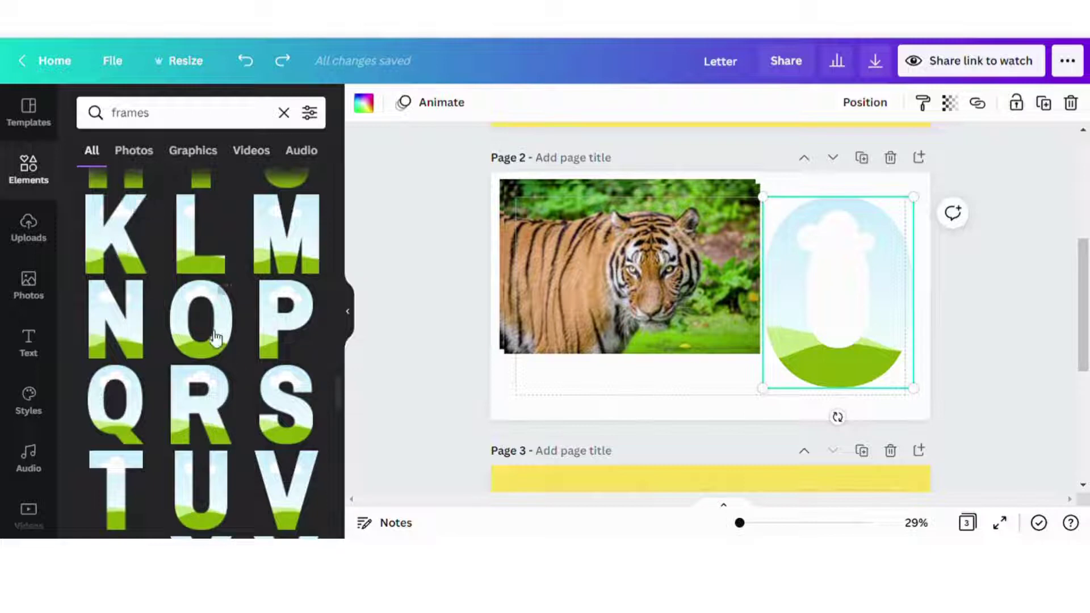
{"action": "left_click", "coordinate": [228, 295]}
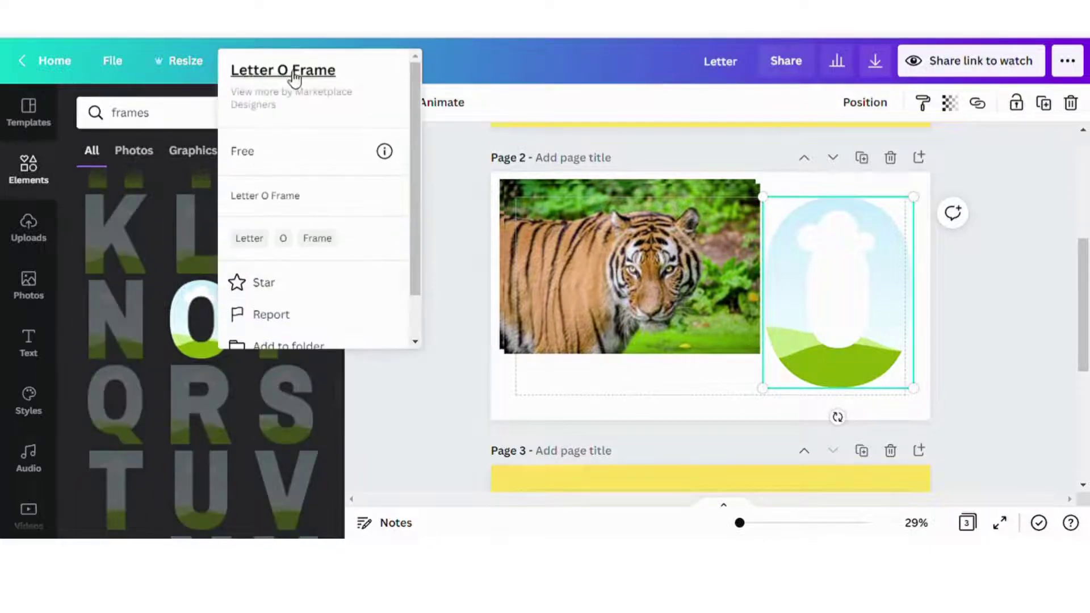
Duplicate the tiger photo and shift the copy right so it overlaps the original toward the O
{"action": "left_click", "coordinate": [550, 277]}
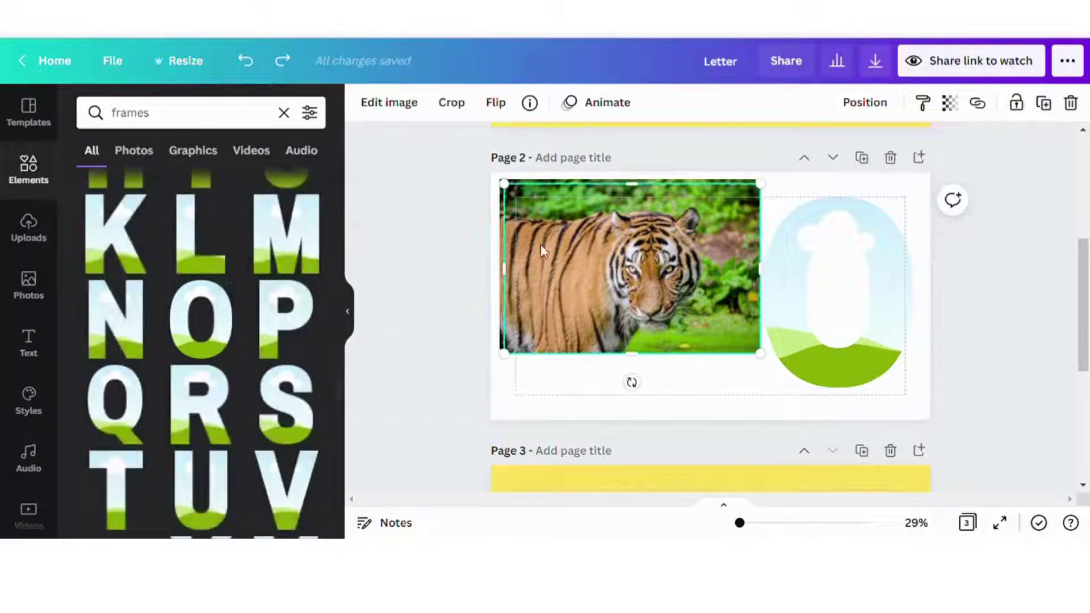
{"action": "left_click", "coordinate": [529, 102]}
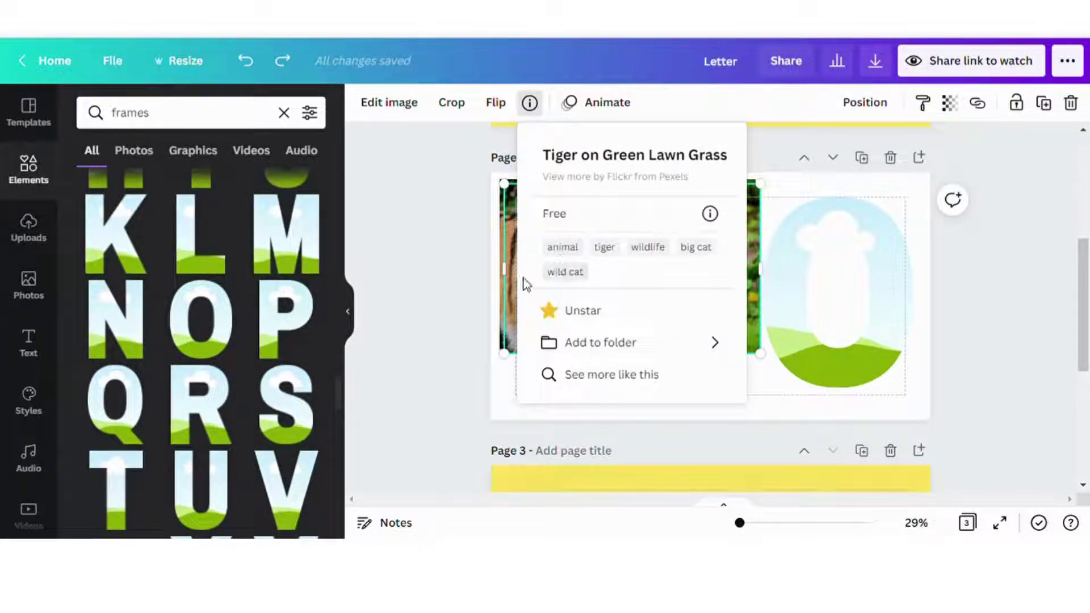
{"action": "key", "text": "ctrl+d"}
{"action": "left_click_drag", "start_coordinate": [593, 382], "coordinate": [747, 376]}
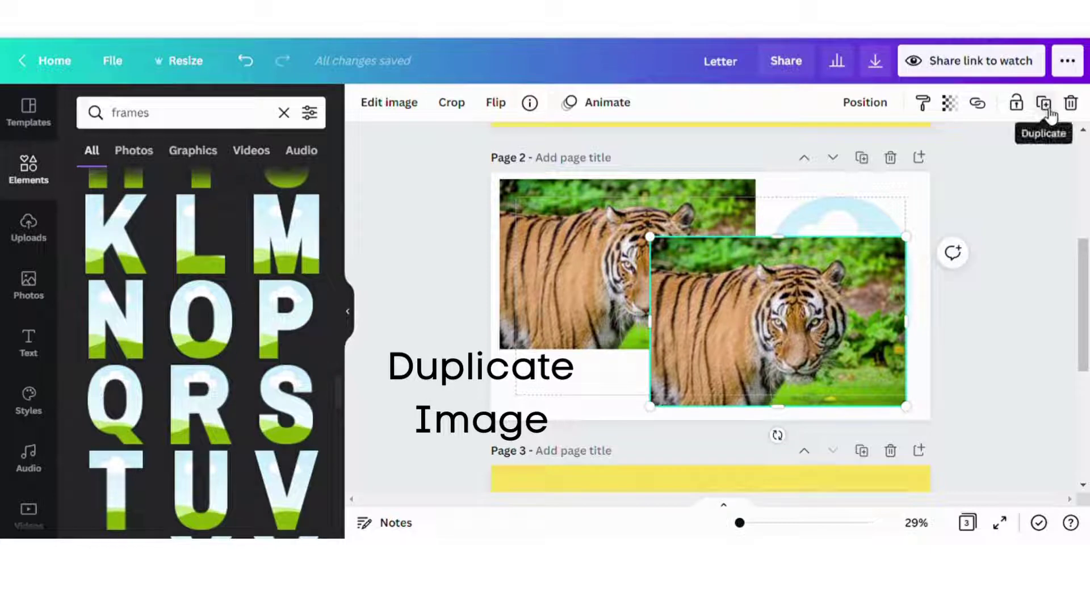
{"action": "left_click_drag", "start_coordinate": [877, 324], "coordinate": [837, 322]}
Remove the tiger copy's background with BG Remover and move the cut-out to the lower left
{"action": "left_click", "coordinate": [408, 112]}
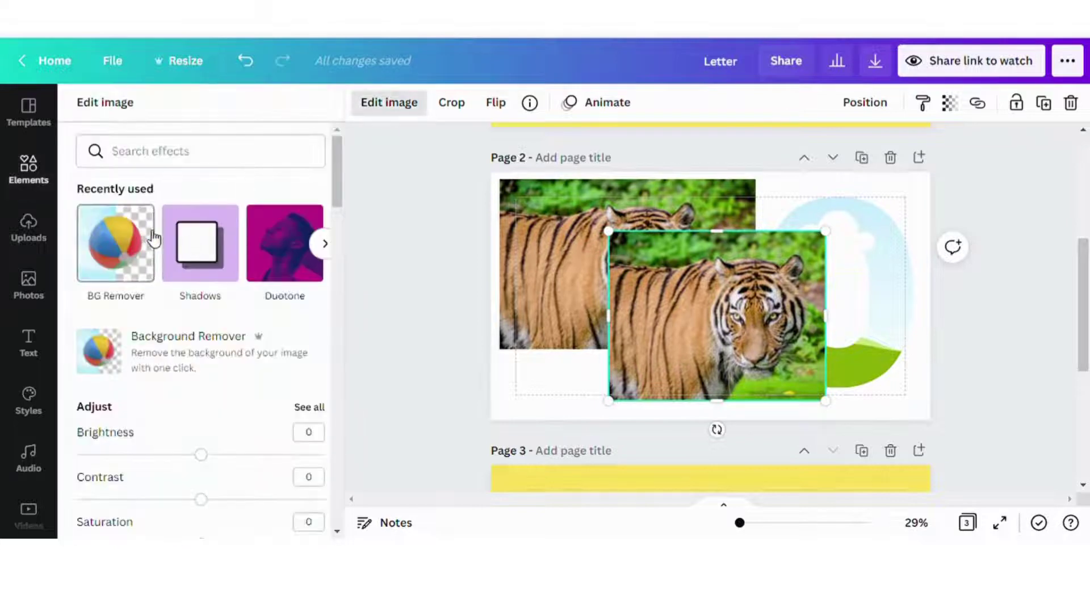
{"action": "left_click", "coordinate": [98, 252]}
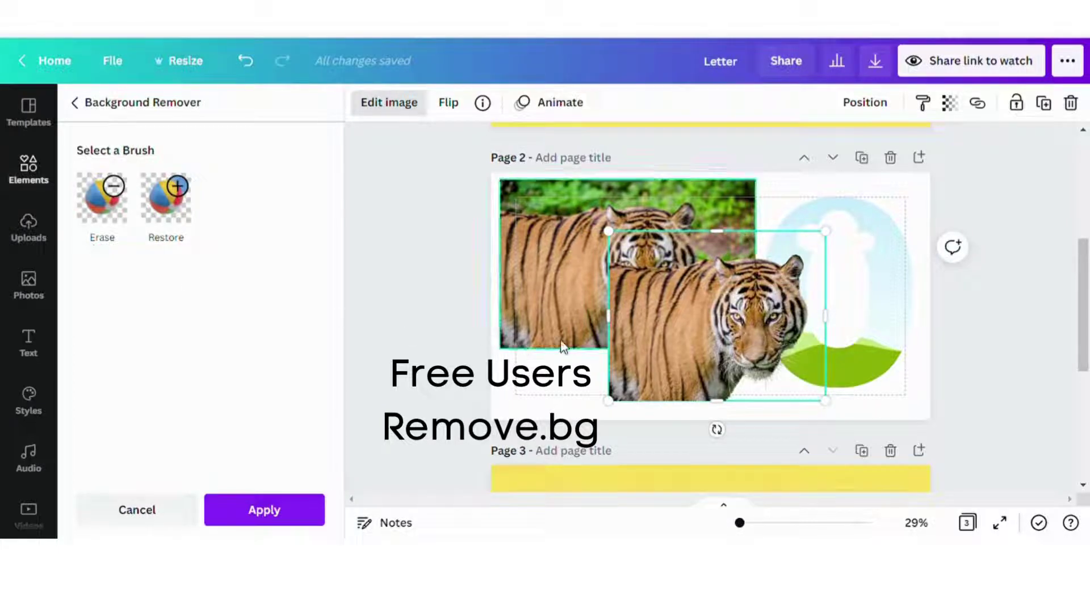
{"action": "left_click_drag", "start_coordinate": [697, 317], "coordinate": [570, 351]}
{"action": "left_click", "coordinate": [627, 221]}
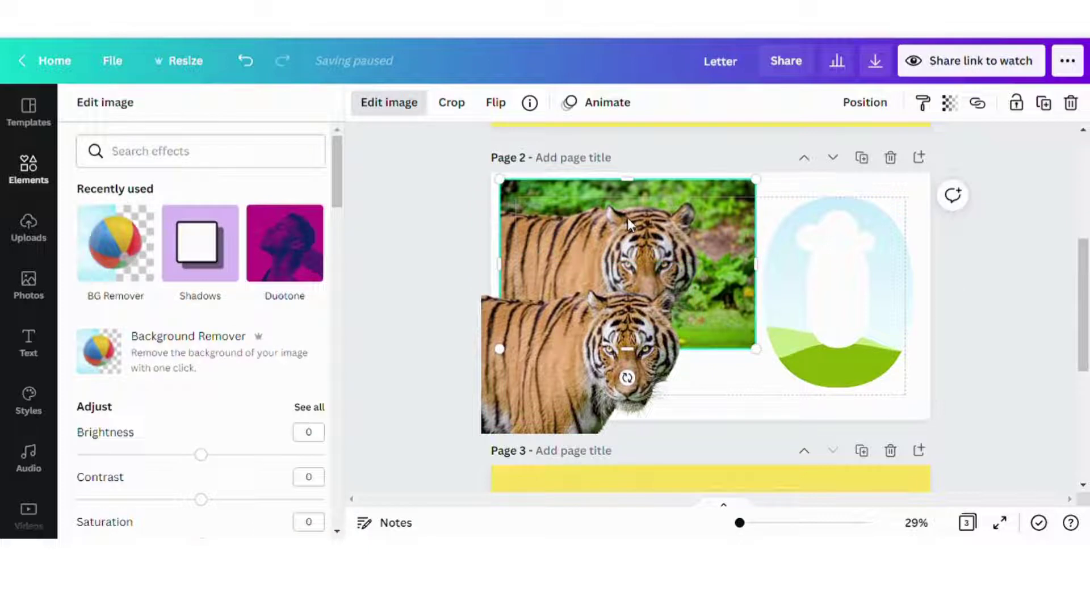
Drop the original tiger photo into the O frame and set the O against the cut-out tiger
{"action": "left_click_drag", "start_coordinate": [628, 216], "coordinate": [772, 247]}
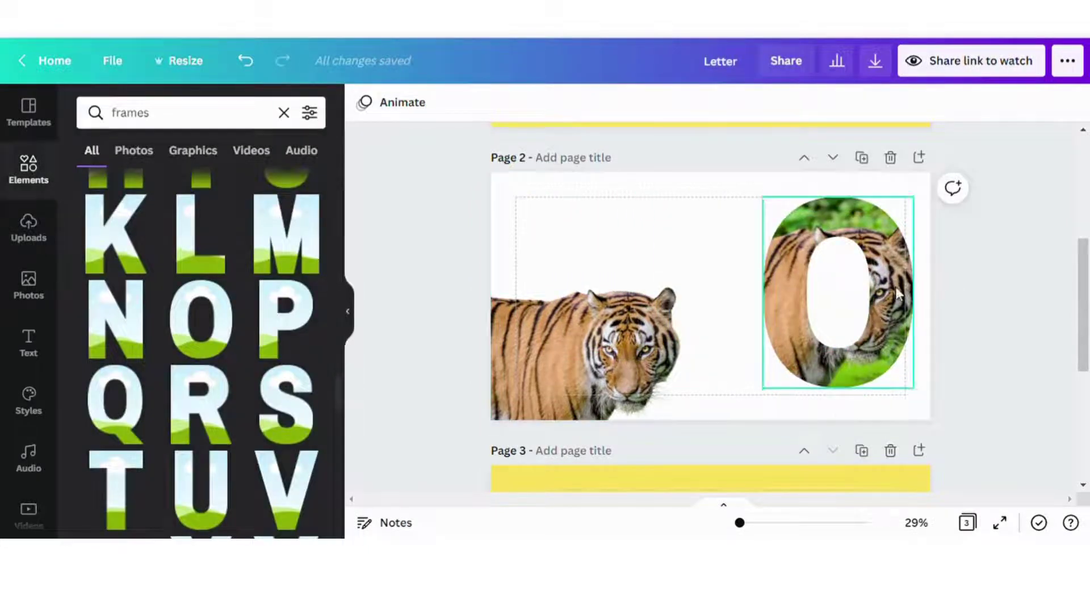
{"action": "left_click_drag", "start_coordinate": [896, 295], "coordinate": [803, 311]}
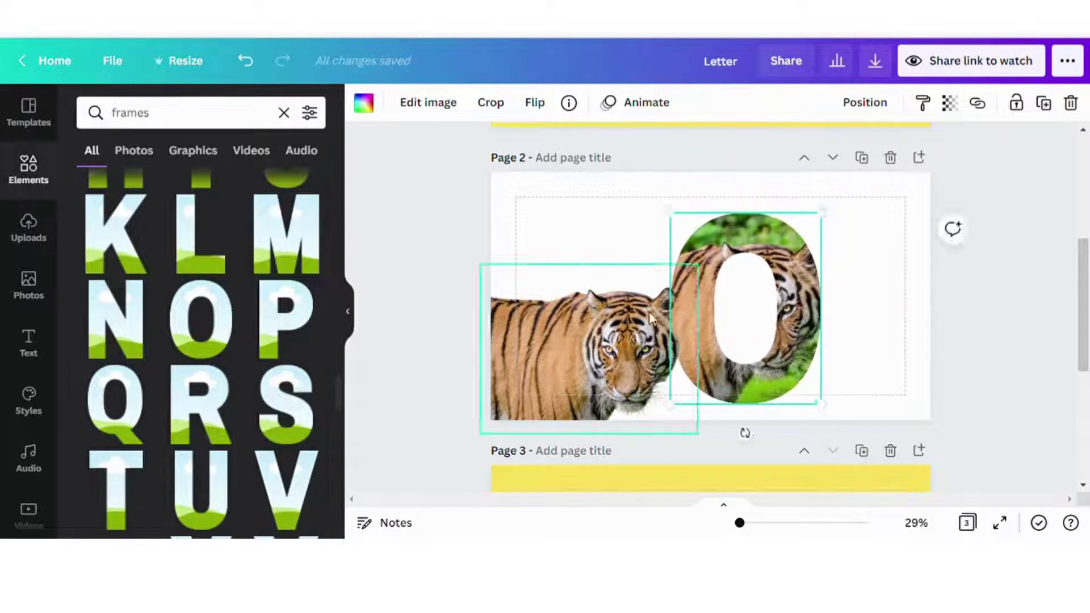
{"action": "left_click_drag", "start_coordinate": [585, 403], "coordinate": [540, 336]}
{"action": "left_click_drag", "start_coordinate": [769, 341], "coordinate": [745, 325]}
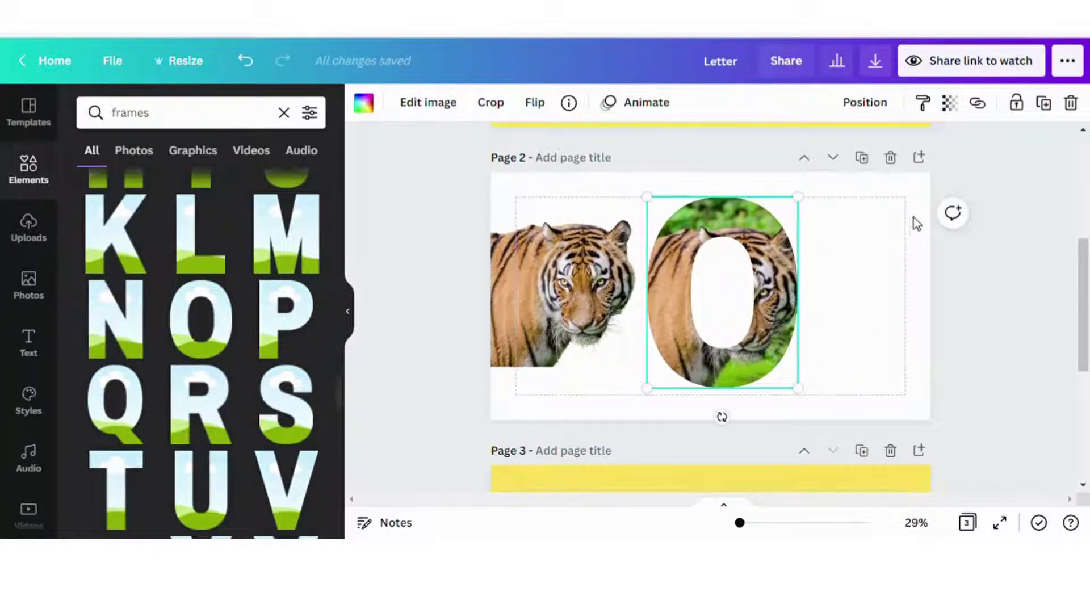
Shift the tiger photo right inside the O frame and confirm its position
{"action": "double_click", "coordinate": [775, 311]}
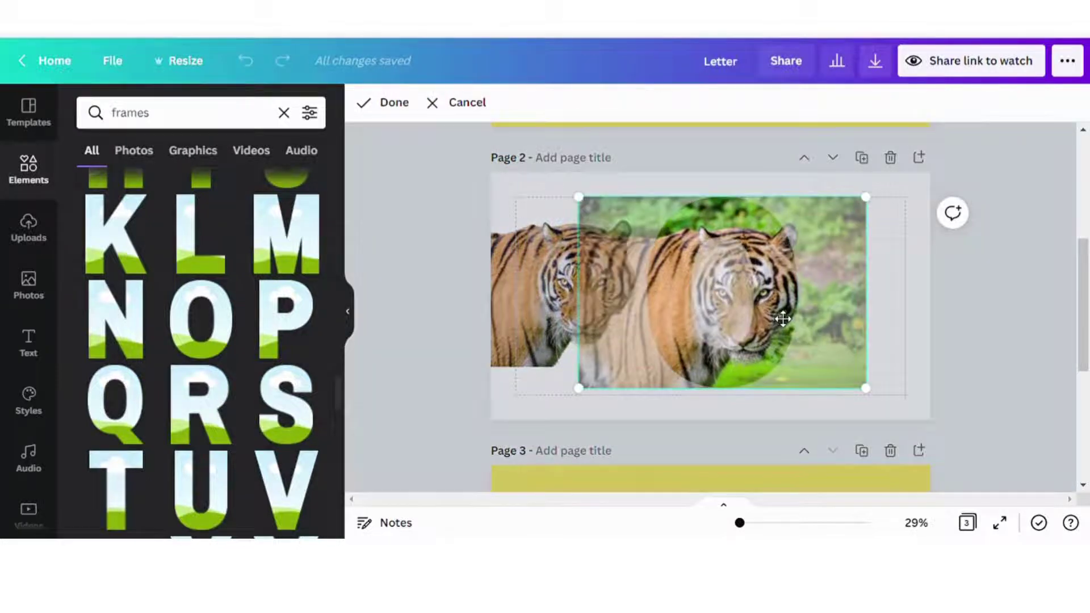
{"action": "left_click_drag", "start_coordinate": [791, 320], "coordinate": [838, 310]}
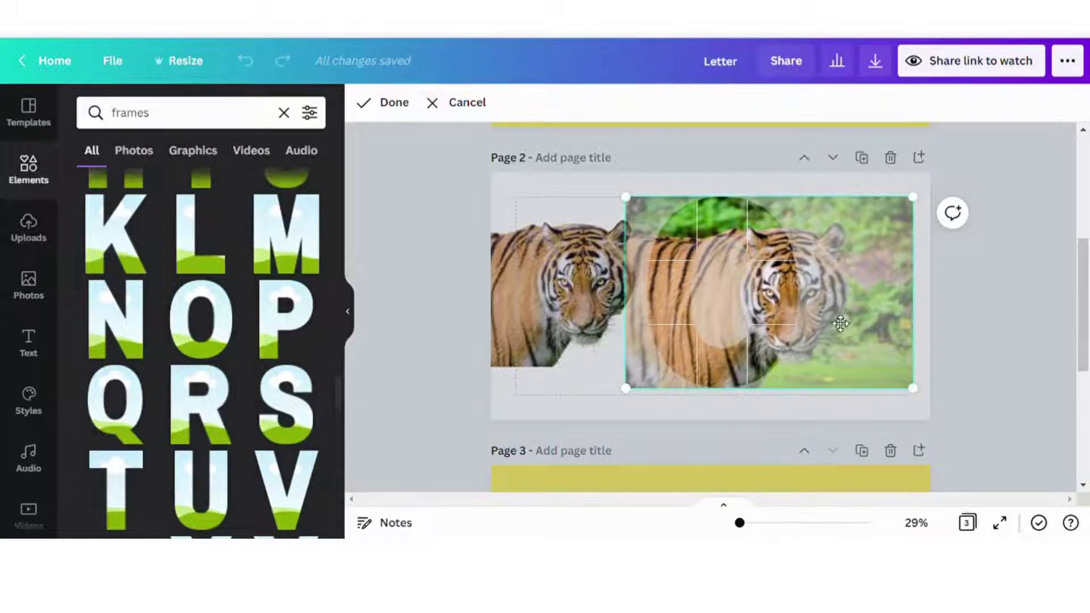
{"action": "left_click", "coordinate": [585, 382]}
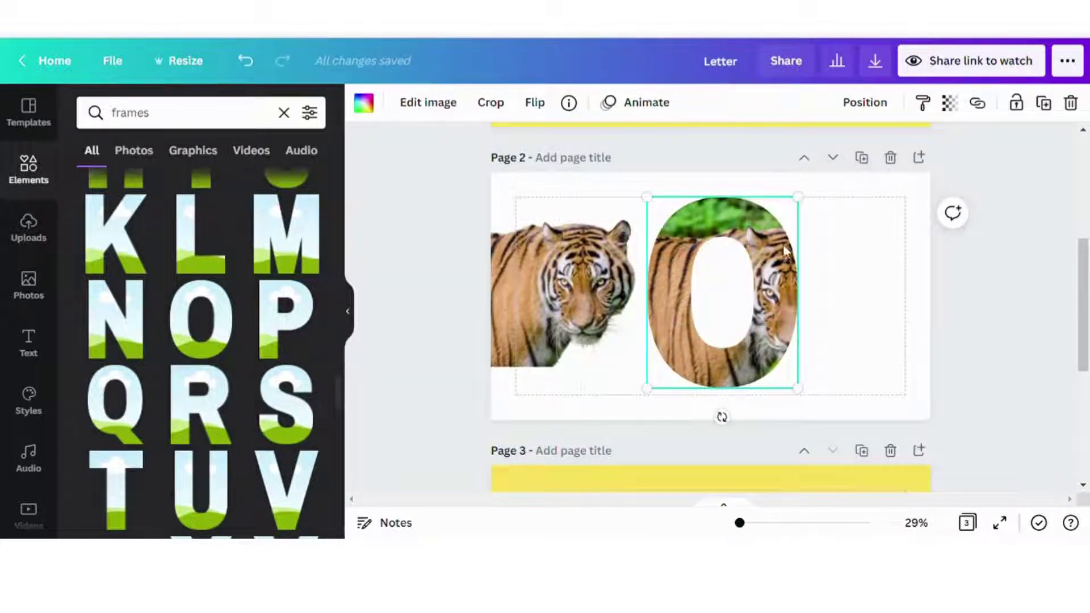
Lock the tiger-filled O and enlarge the cut-out tiger
{"action": "left_click", "coordinate": [1016, 104]}
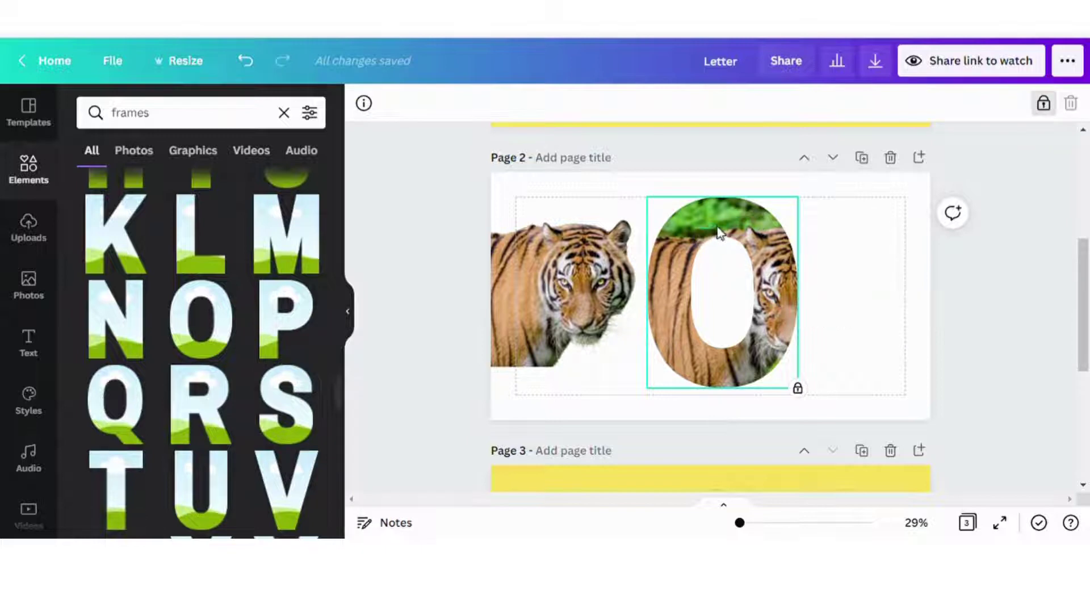
{"action": "left_click", "coordinate": [857, 292]}
{"action": "left_click", "coordinate": [622, 347]}
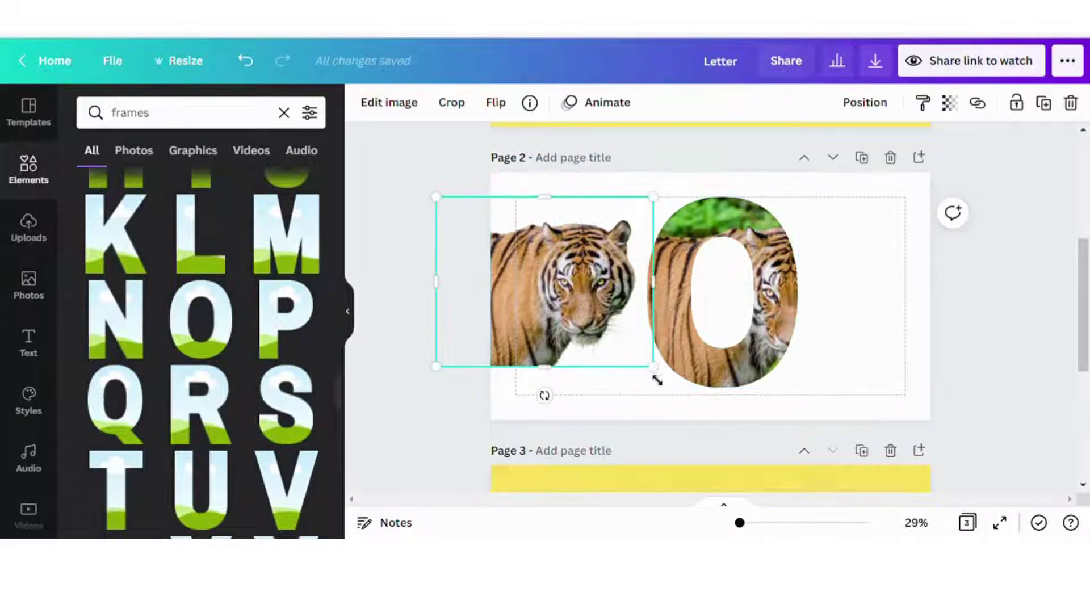
{"action": "left_click_drag", "start_coordinate": [657, 380], "coordinate": [689, 397]}
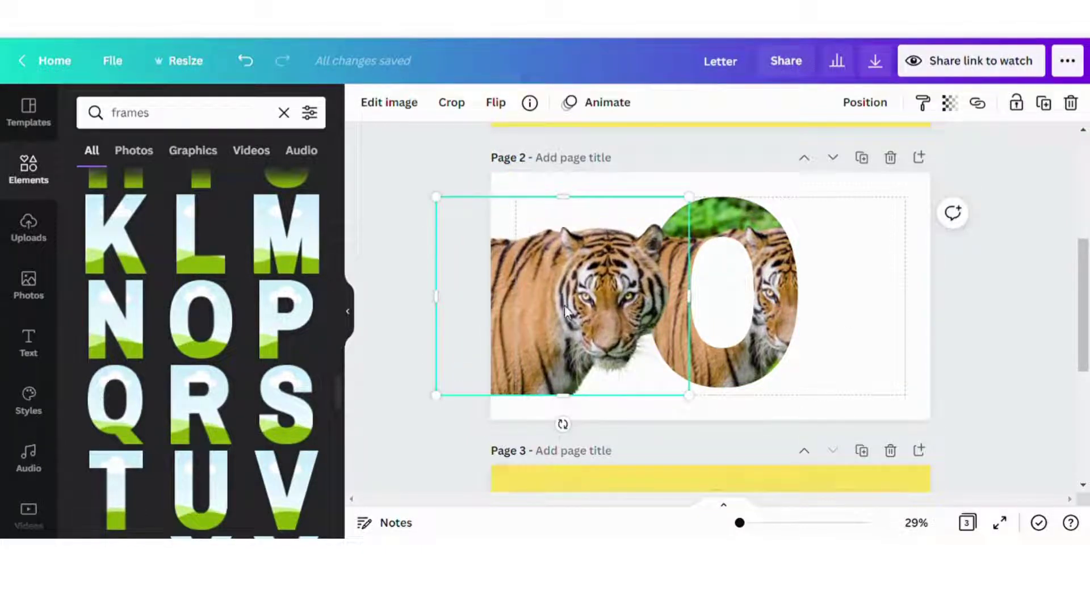
Lower the cut-out tiger's transparency to align it over the O, then restore it to 100
{"action": "left_click", "coordinate": [949, 105]}
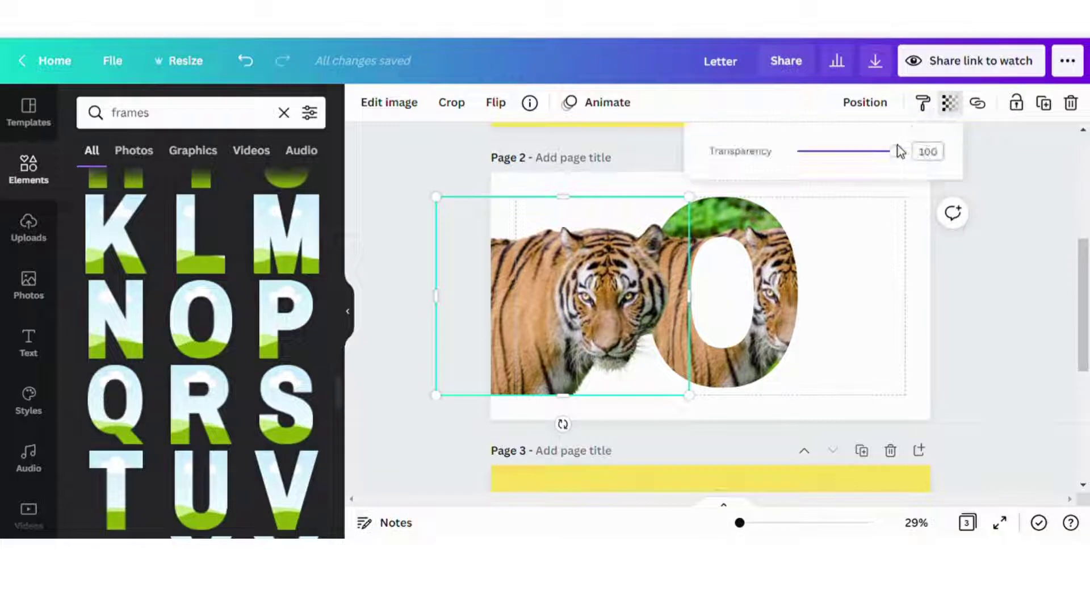
{"action": "left_click_drag", "start_coordinate": [897, 151], "coordinate": [881, 154]}
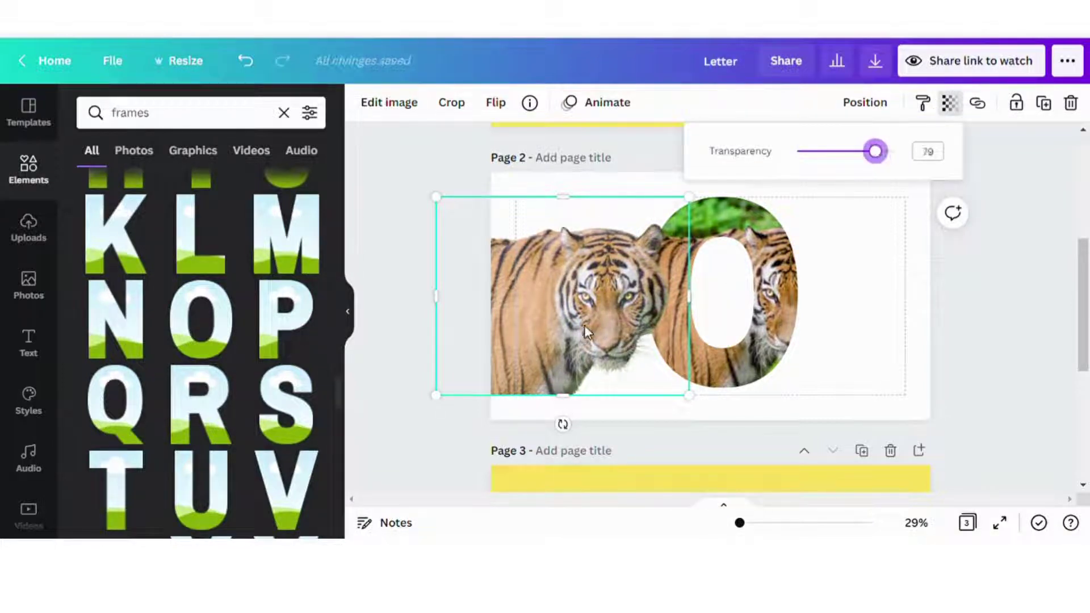
{"action": "left_click_drag", "start_coordinate": [584, 329], "coordinate": [778, 332]}
{"action": "left_click", "coordinate": [550, 318]}
{"action": "left_click", "coordinate": [670, 306]}
{"action": "left_click", "coordinate": [948, 104]}
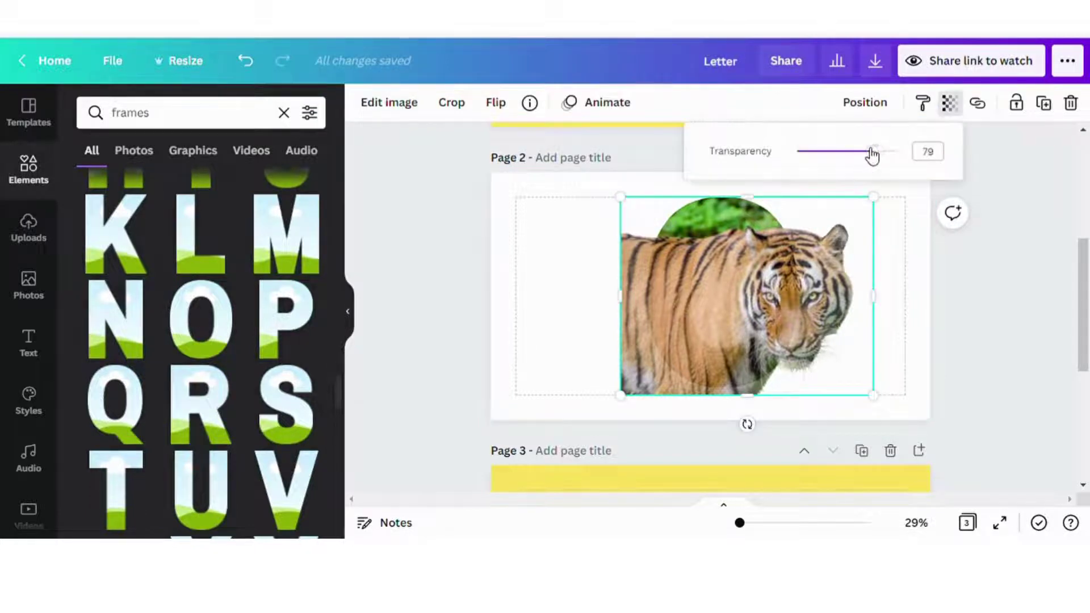
{"action": "left_click_drag", "start_coordinate": [872, 154], "coordinate": [912, 163]}
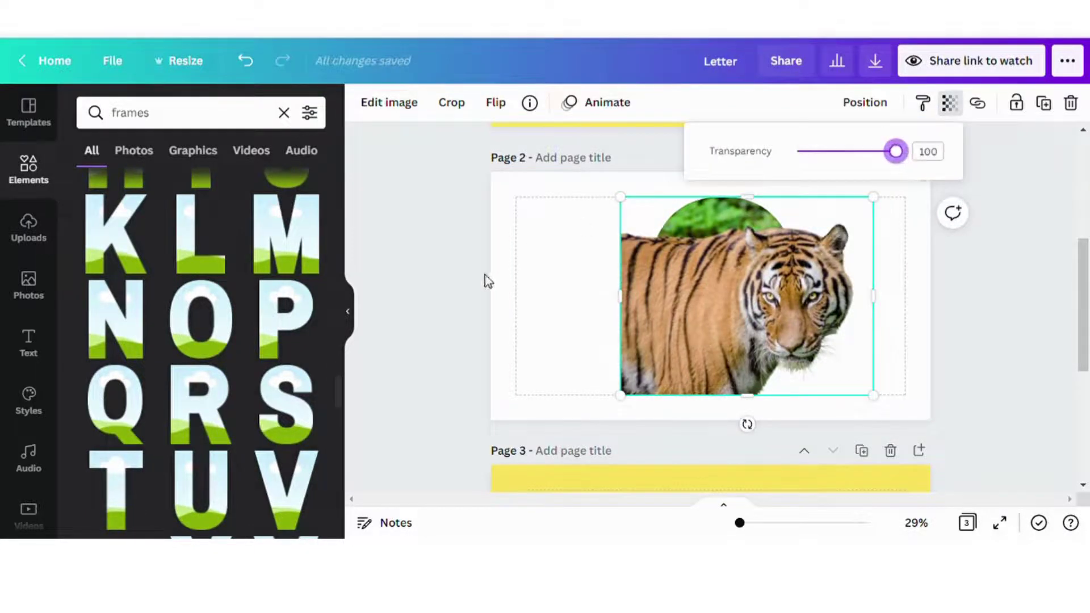
Crop the cut-out tiger's bottom and left so only its head emerges from the O's right side
{"action": "left_click", "coordinate": [763, 329]}
{"action": "left_click_drag", "start_coordinate": [759, 399], "coordinate": [759, 369]}
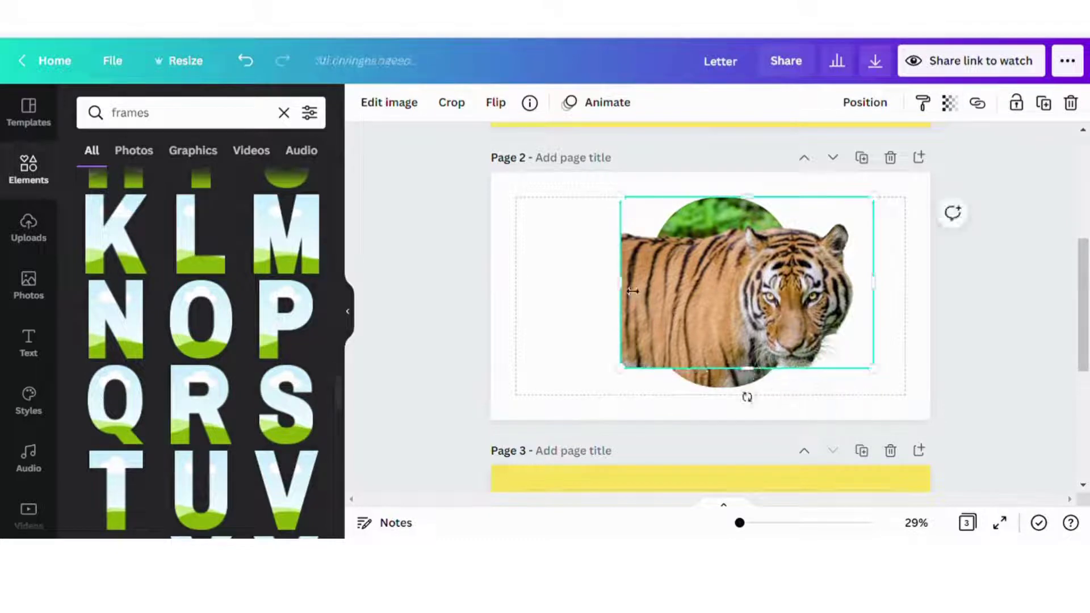
{"action": "left_click_drag", "start_coordinate": [633, 291], "coordinate": [779, 323]}
{"action": "left_click", "coordinate": [607, 296]}
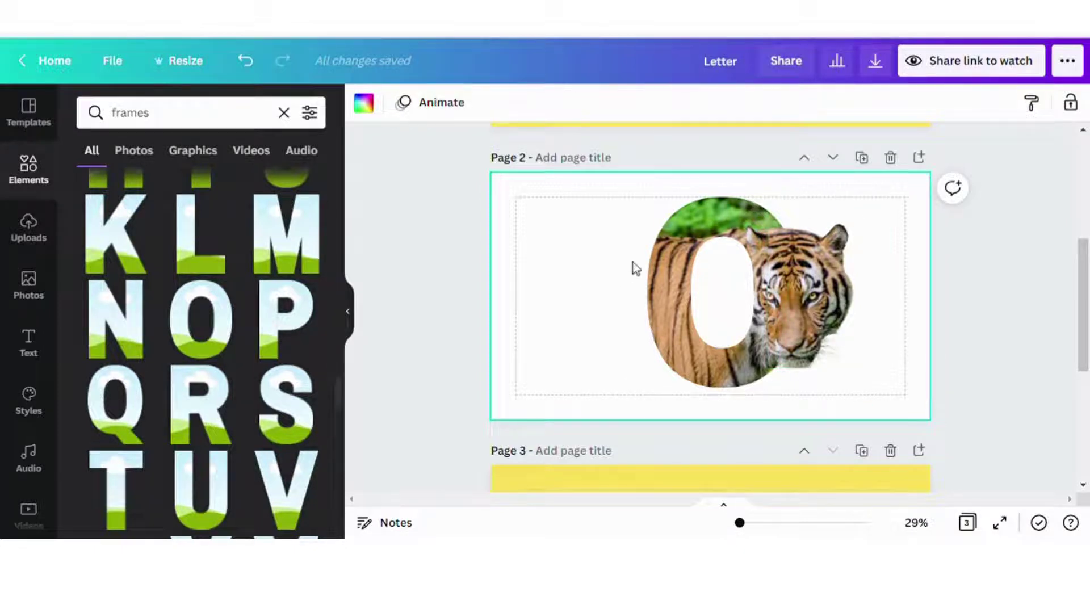
{"action": "left_click", "coordinate": [653, 248]}
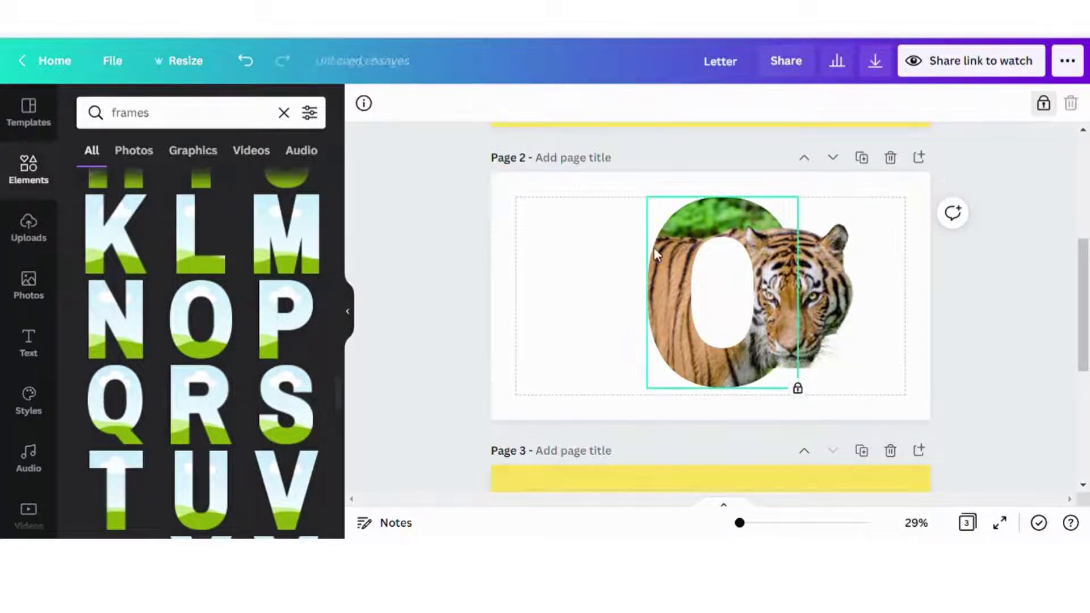
Unlock the O and move it together with the cut-out tiger left and down
{"action": "left_click", "coordinate": [1043, 102]}
{"action": "left_click", "coordinate": [592, 260]}
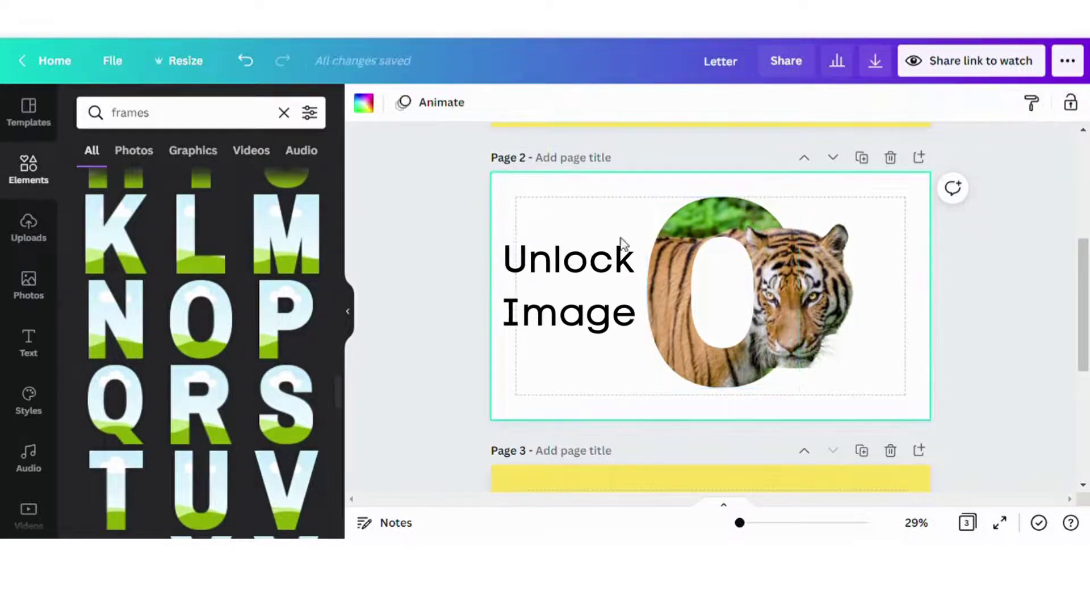
{"action": "left_click_drag", "start_coordinate": [680, 401], "coordinate": [900, 398]}
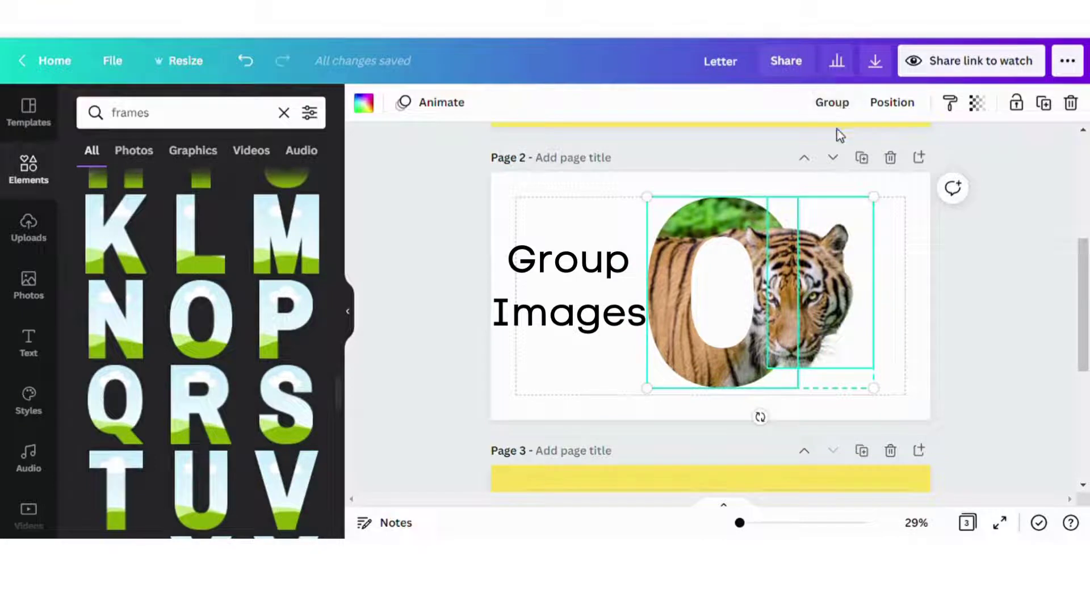
{"action": "left_click_drag", "start_coordinate": [816, 278], "coordinate": [786, 335]}
{"action": "left_click", "coordinate": [571, 310]}
Group the O frame and cut-out tiger, then nudge the group into place
{"action": "left_click_drag", "start_coordinate": [567, 219], "coordinate": [903, 423]}
{"action": "left_click", "coordinate": [831, 102]}
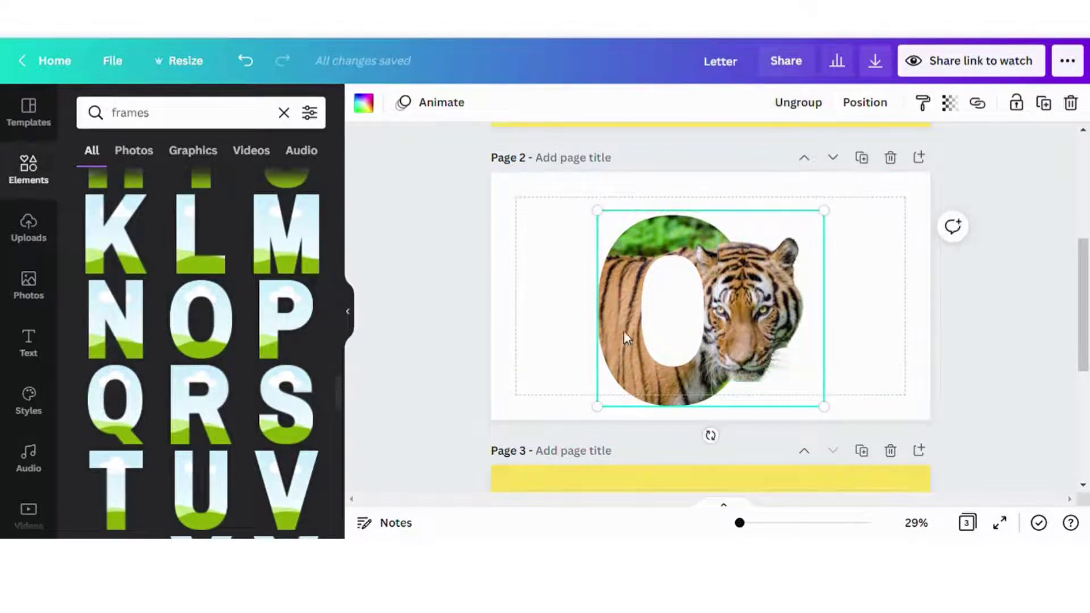
{"action": "mouse_move", "coordinate": [686, 335]}
{"action": "left_mouse_down"}
{"action": "mouse_move", "coordinate": [609, 357]}
{"action": "mouse_move", "coordinate": [698, 314]}
{"action": "mouse_move", "coordinate": [678, 315]}
{"action": "mouse_move", "coordinate": [695, 320]}
{"action": "left_mouse_up"}
{"action": "left_click", "coordinate": [566, 293]}
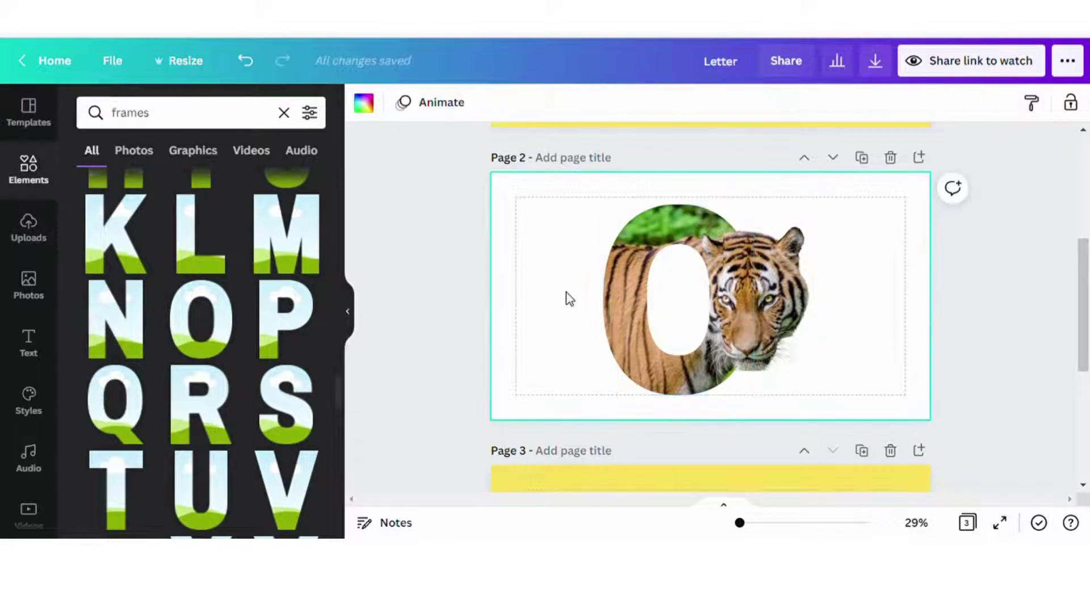
Download only Page 2 as a transparent-background PNG, Letter O 3.png
{"action": "left_click", "coordinate": [879, 71]}
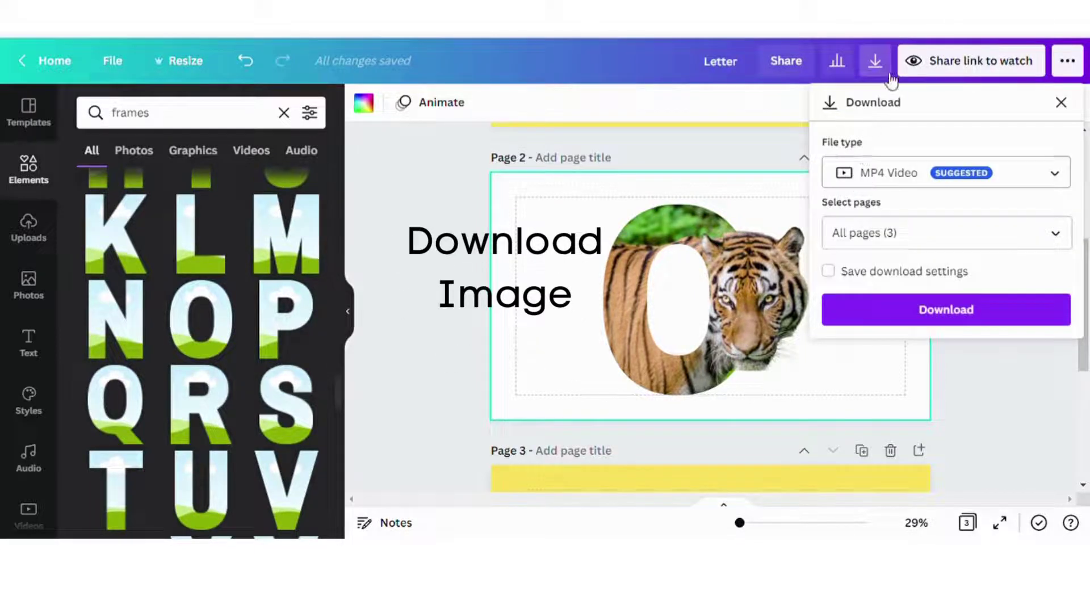
{"action": "left_click", "coordinate": [874, 176]}
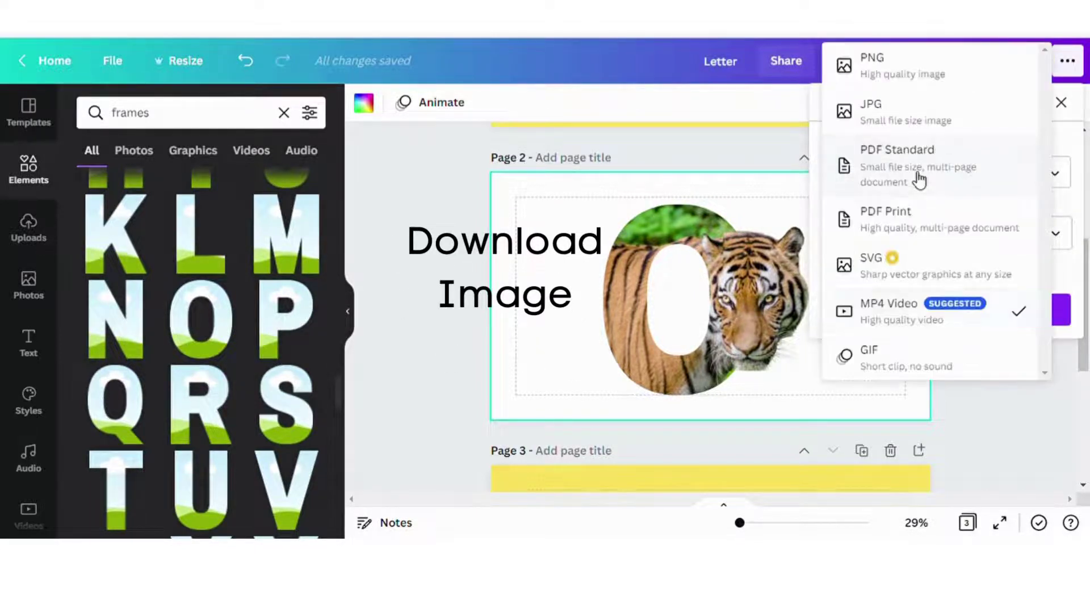
{"action": "left_click", "coordinate": [874, 65]}
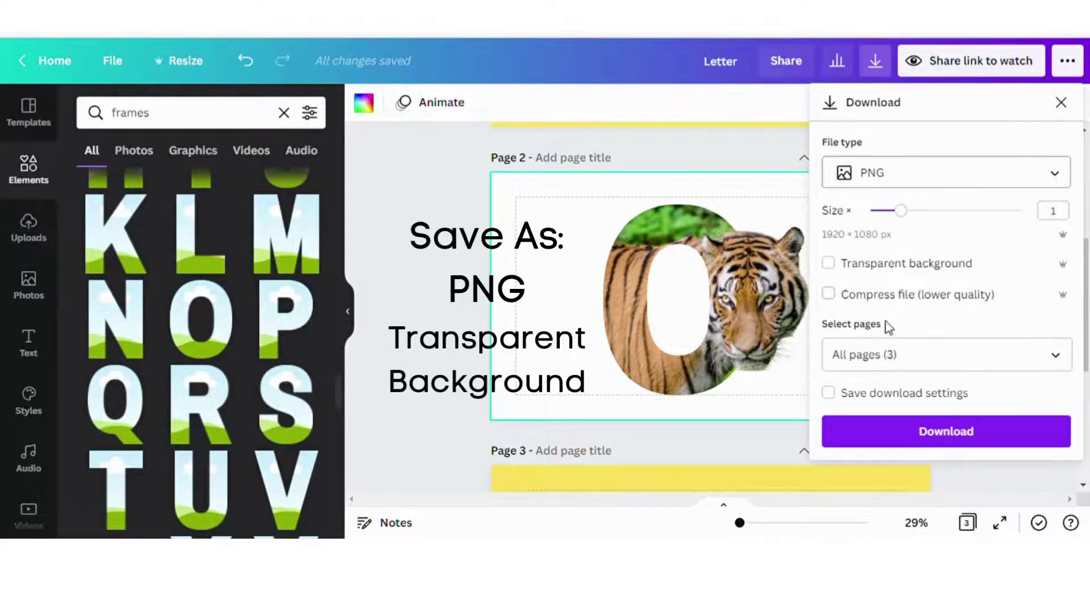
{"action": "left_click", "coordinate": [832, 265]}
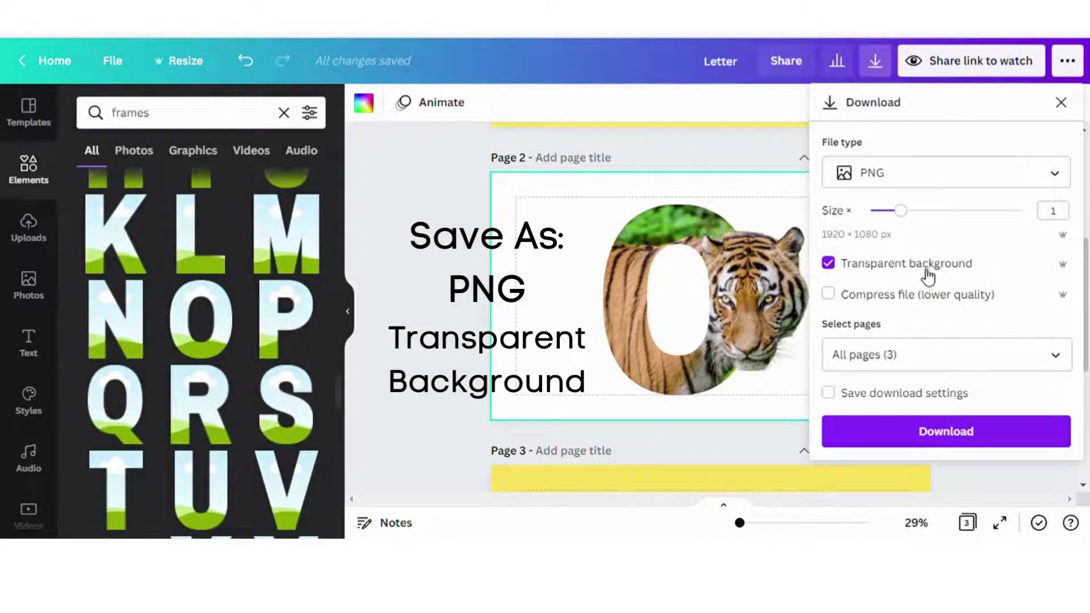
{"action": "left_click", "coordinate": [920, 372]}
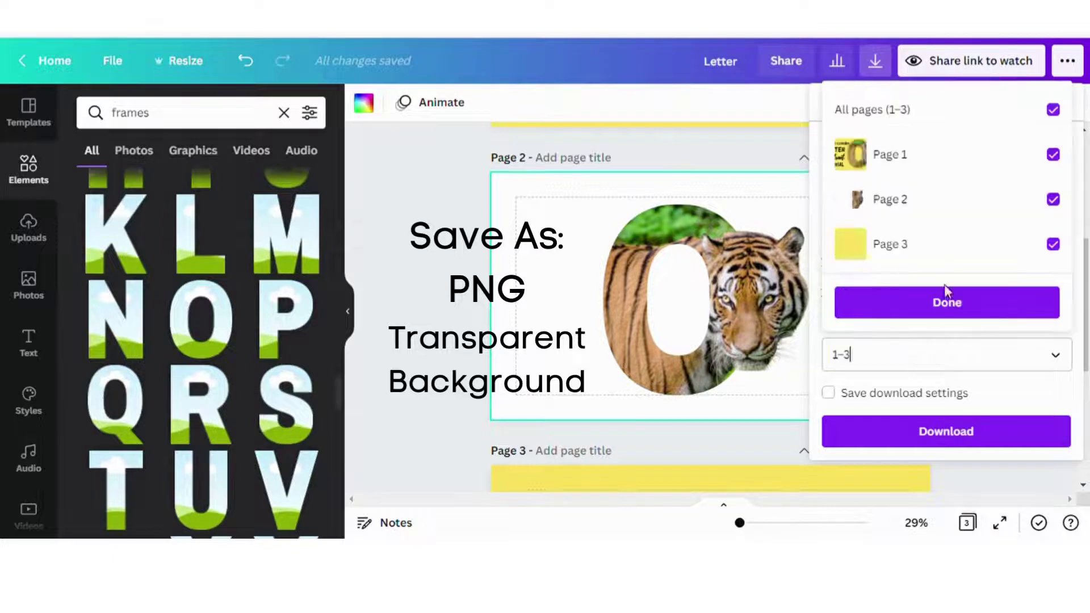
{"action": "left_click", "coordinate": [1053, 110]}
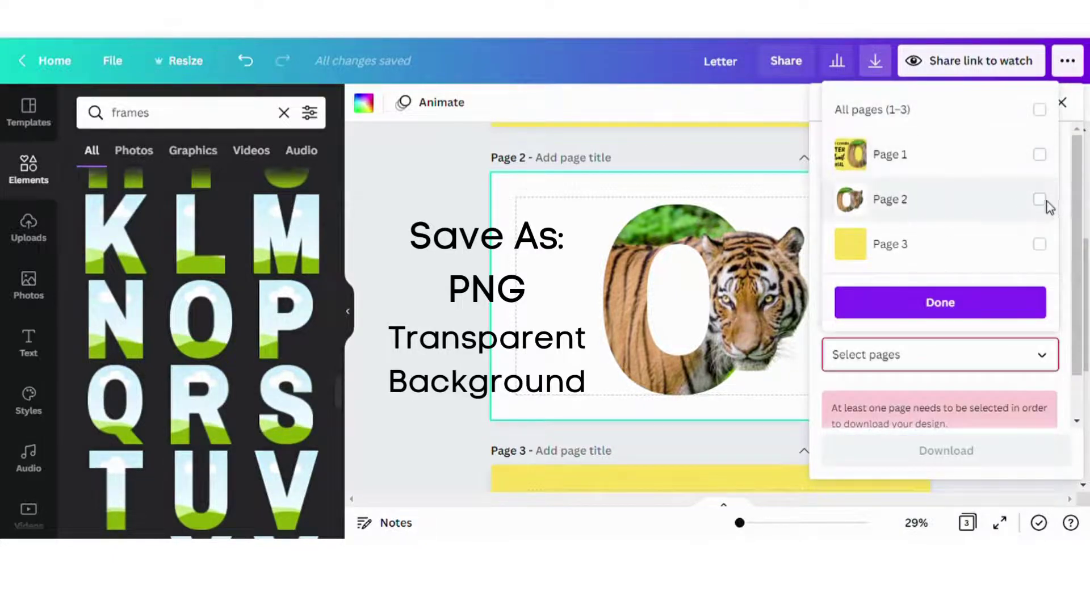
{"action": "left_click", "coordinate": [1040, 202]}
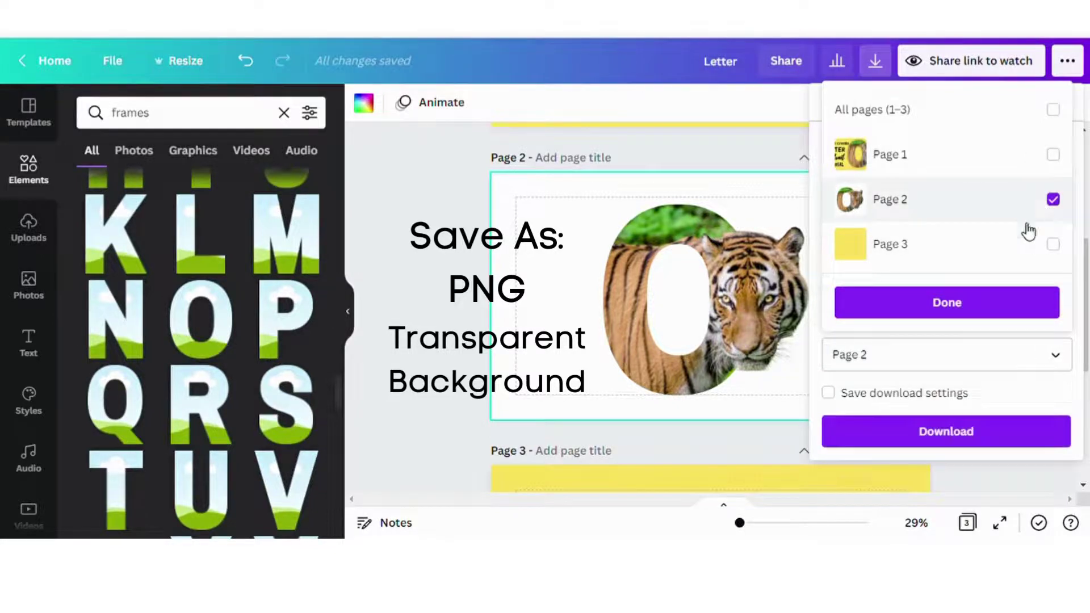
{"action": "left_click", "coordinate": [958, 306]}
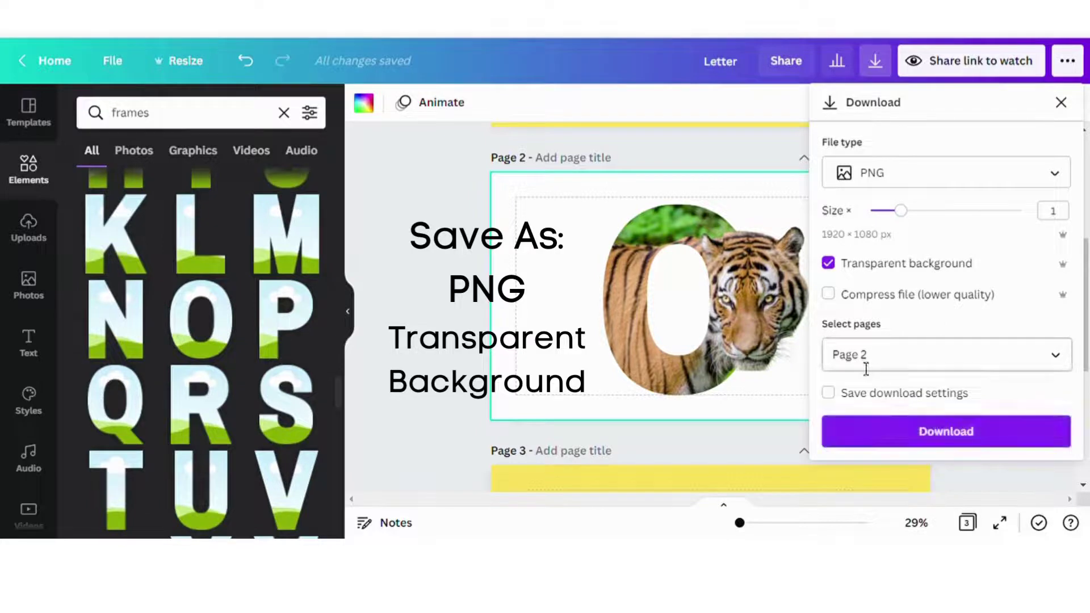
{"action": "left_click", "coordinate": [908, 434]}
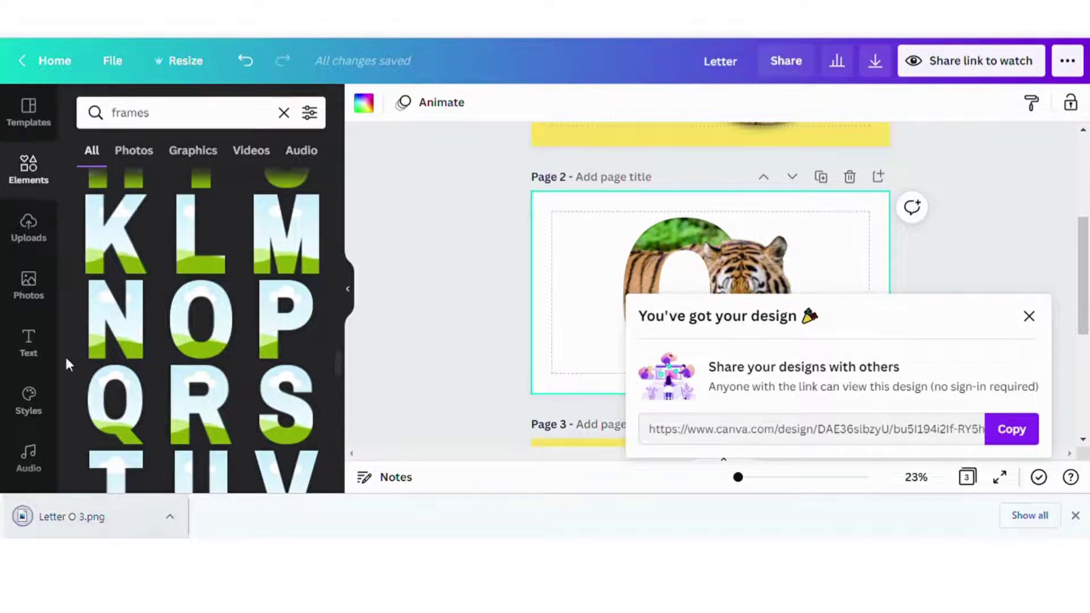
Upload the tiger O PNG and drop it onto the yellow Page 3
{"action": "left_click", "coordinate": [43, 241]}
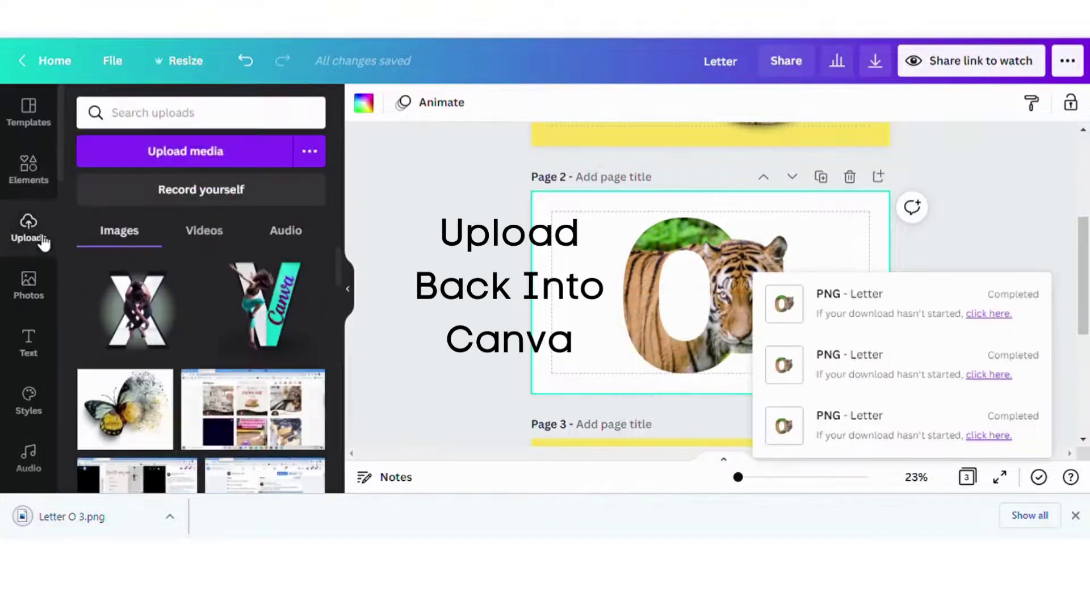
{"action": "left_click", "coordinate": [108, 151]}
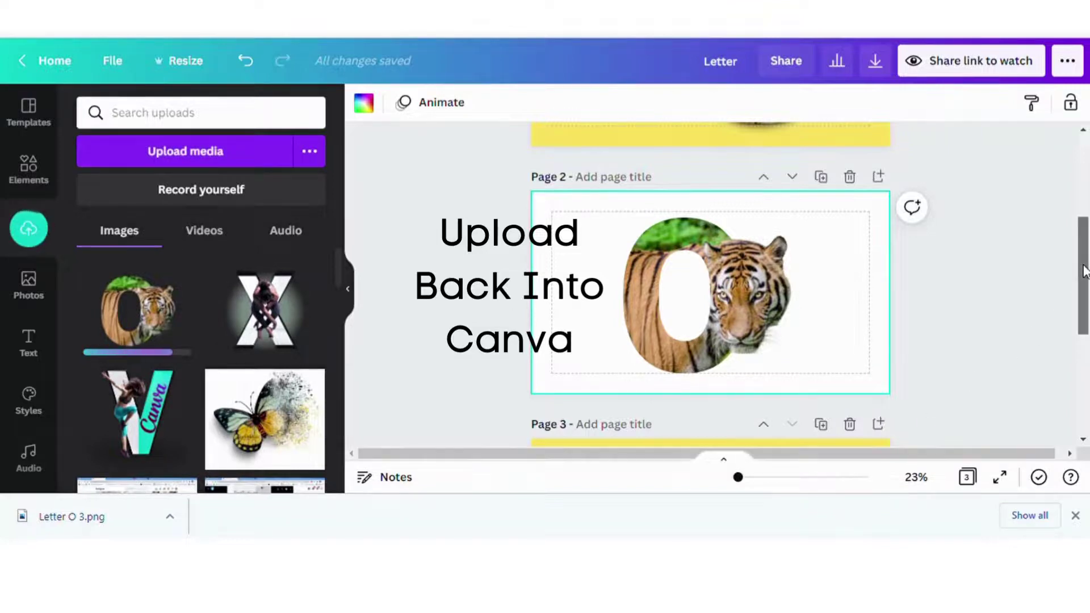
{"action": "left_click_drag", "start_coordinate": [1082, 255], "coordinate": [1084, 363]}
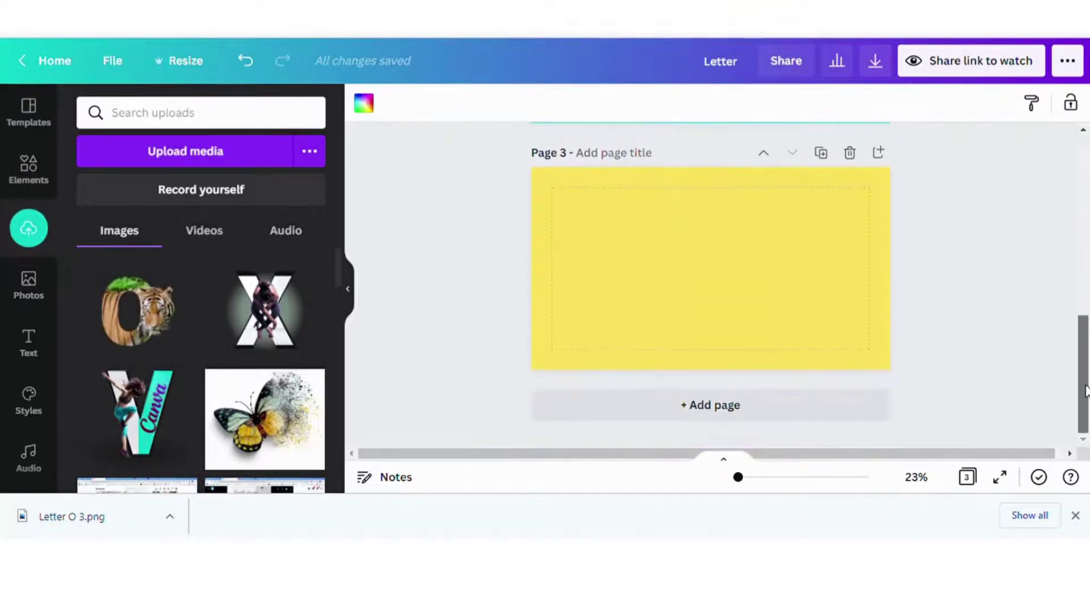
{"action": "left_click", "coordinate": [684, 317]}
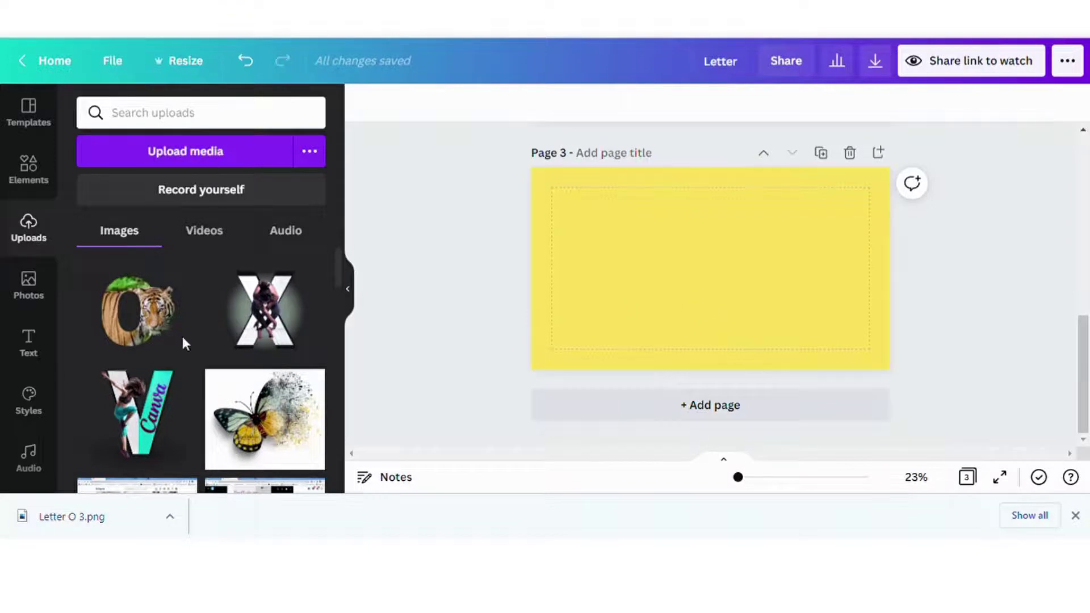
{"action": "left_click_drag", "start_coordinate": [139, 324], "coordinate": [669, 261]}
Resize the tiger O to span nearly the full page height and reposition it slightly lower-left
{"action": "left_click_drag", "start_coordinate": [786, 264], "coordinate": [762, 258]}
{"action": "mouse_move", "coordinate": [720, 193]}
{"action": "left_mouse_down"}
{"action": "mouse_move", "coordinate": [722, 218]}
{"action": "mouse_move", "coordinate": [722, 202]}
{"action": "left_mouse_up"}
{"action": "left_click_drag", "start_coordinate": [714, 326], "coordinate": [826, 391]}
{"action": "left_click_drag", "start_coordinate": [669, 211], "coordinate": [596, 181]}
{"action": "left_click", "coordinate": [502, 233]}
{"action": "mouse_move", "coordinate": [747, 270]}
{"action": "left_mouse_down"}
{"action": "mouse_move", "coordinate": [735, 276]}
{"action": "mouse_move", "coordinate": [744, 276]}
{"action": "left_mouse_up"}
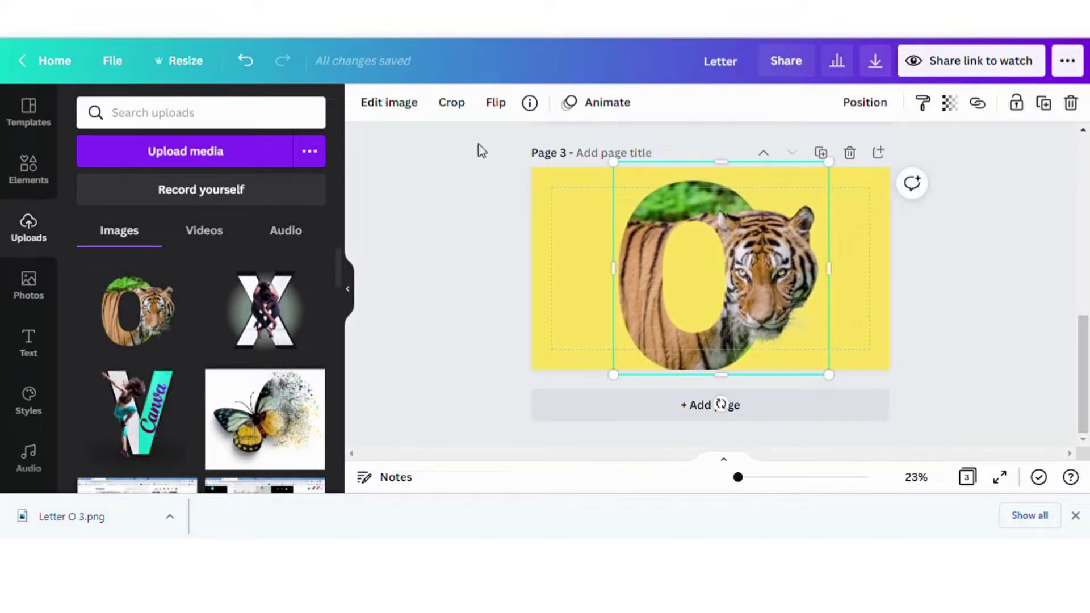
Add a Glow shadow to the tiger O with transparency 100 and blur 20
{"action": "left_click", "coordinate": [411, 111]}
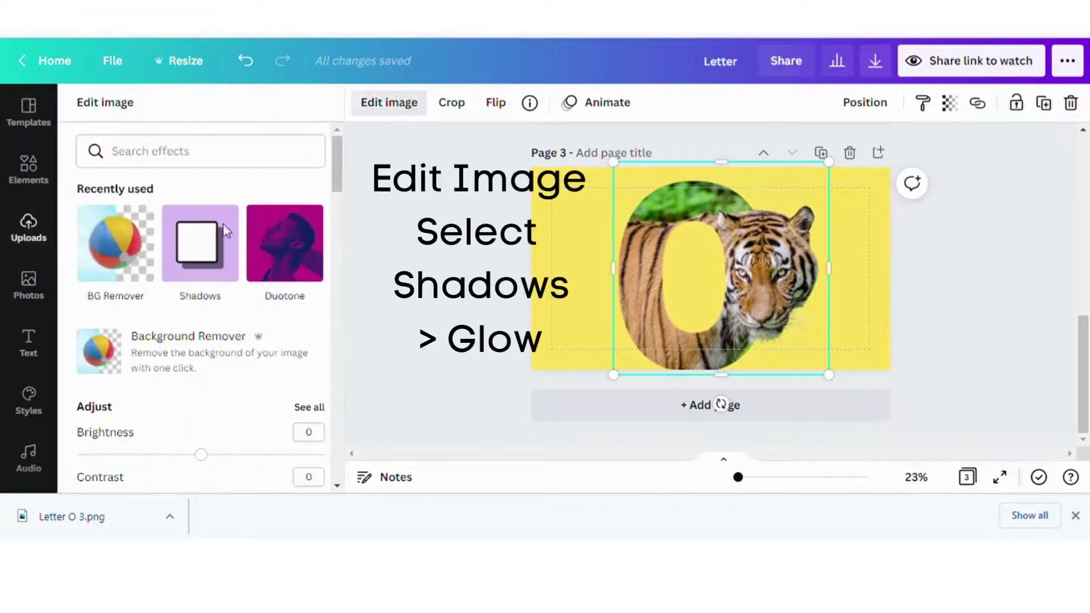
{"action": "left_click", "coordinate": [192, 248]}
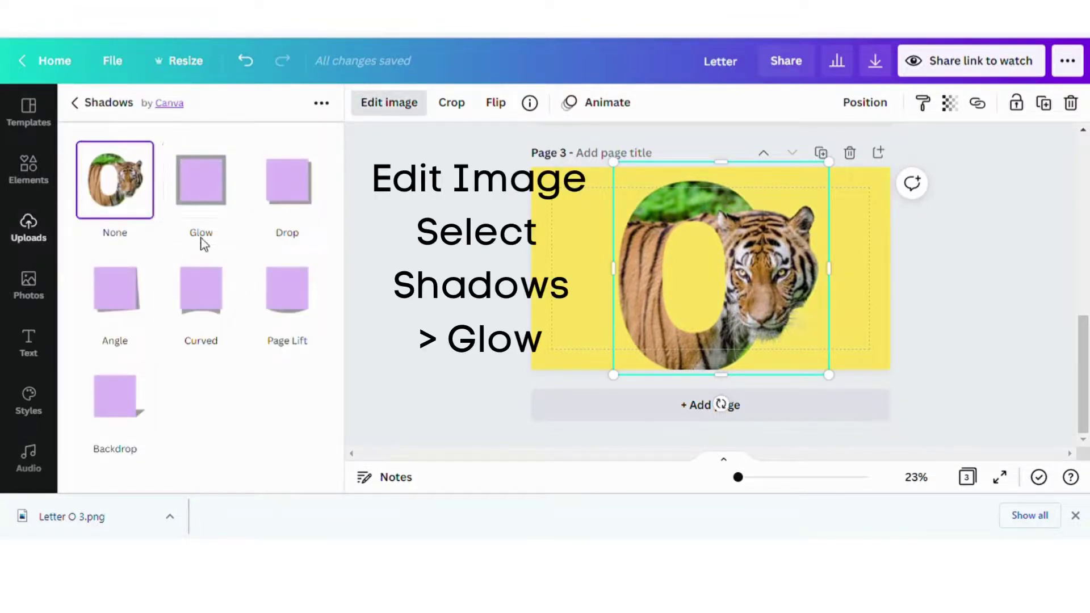
{"action": "left_click", "coordinate": [201, 185]}
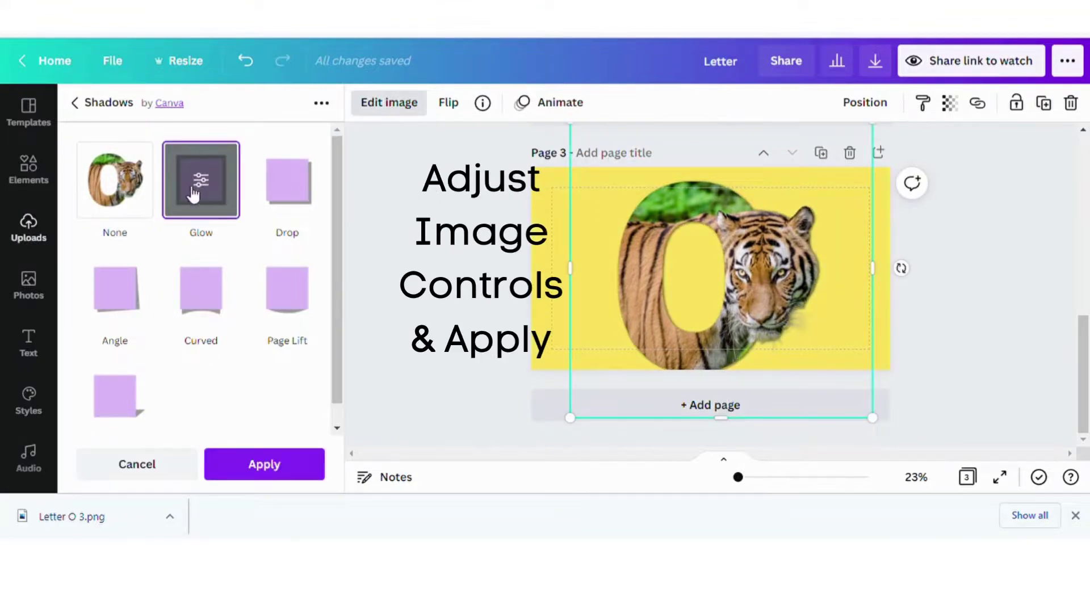
{"action": "left_click", "coordinate": [211, 185]}
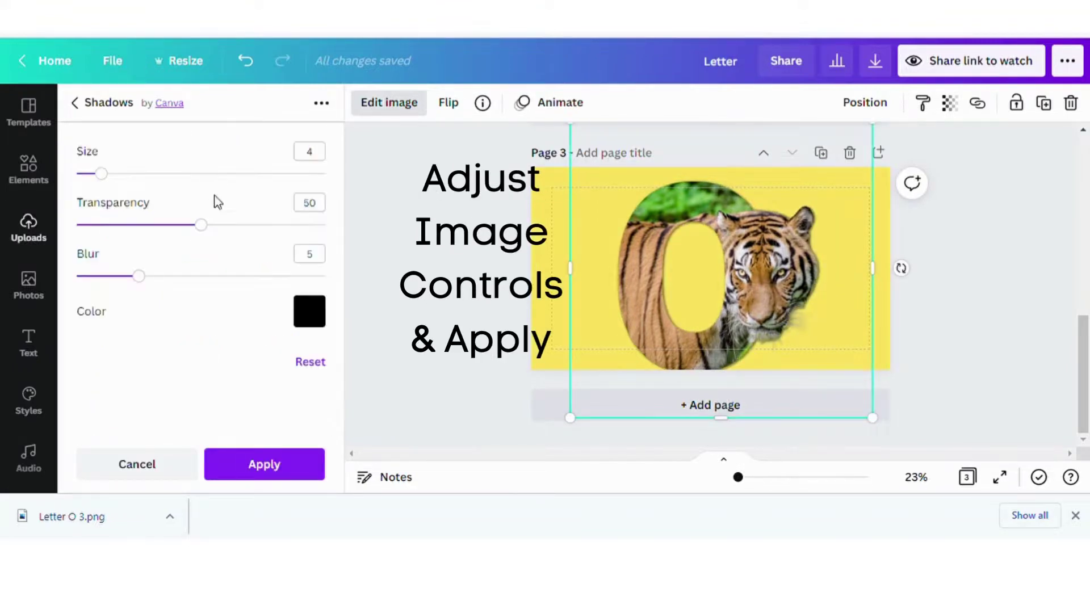
{"action": "left_click_drag", "start_coordinate": [276, 225], "coordinate": [328, 245]}
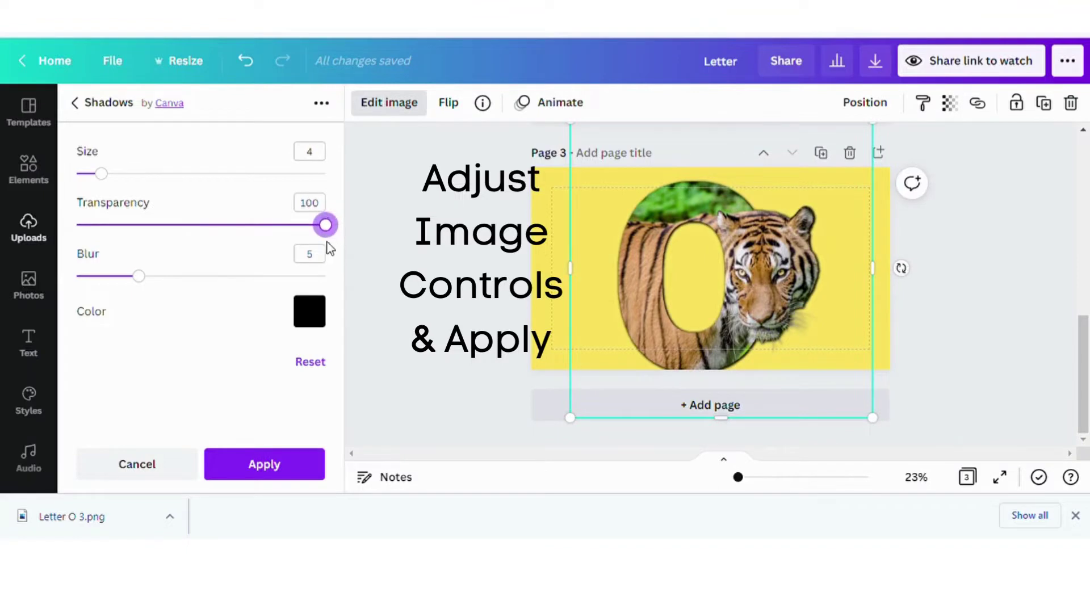
{"action": "left_click_drag", "start_coordinate": [145, 282], "coordinate": [338, 302]}
{"action": "left_click", "coordinate": [287, 481]}
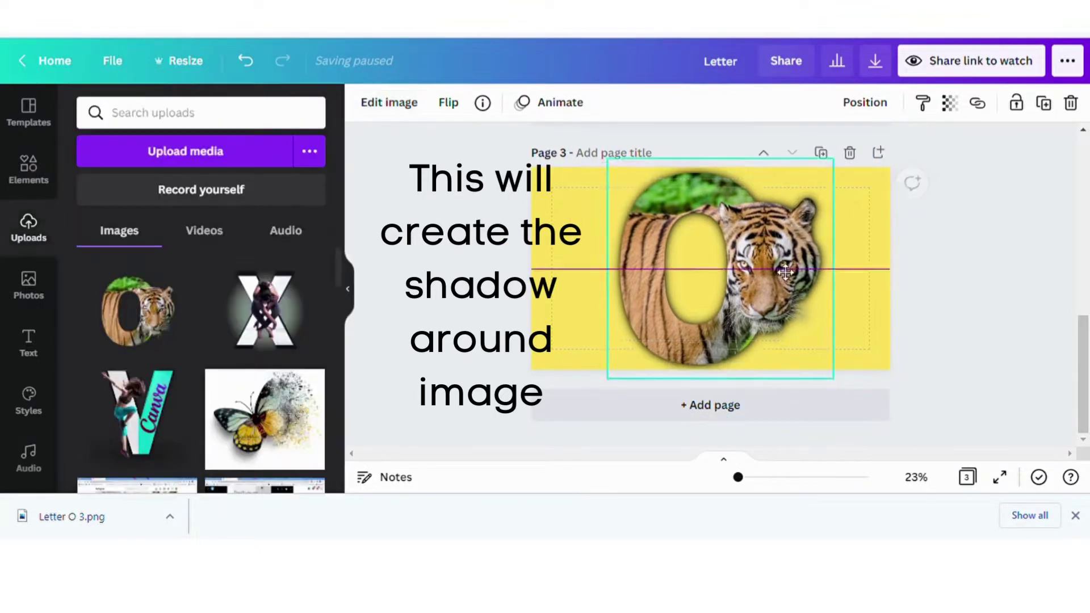
Nudge the glowing tiger O slightly left along the centre guide, then deselect it
{"action": "left_click", "coordinate": [593, 240]}
{"action": "left_click_drag", "start_coordinate": [783, 277], "coordinate": [775, 270]}
{"action": "left_click", "coordinate": [603, 233]}
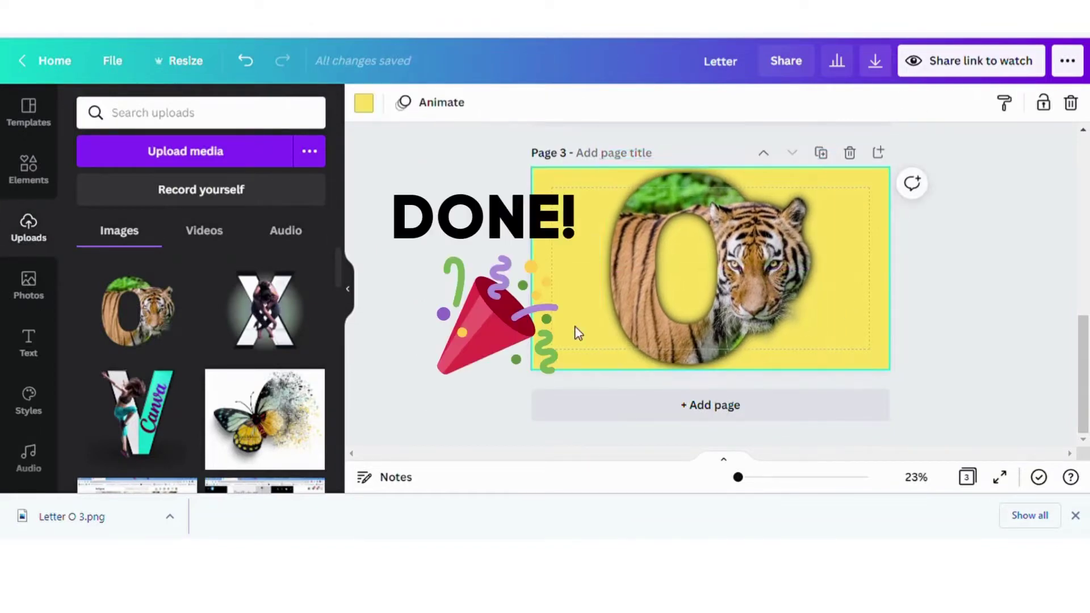